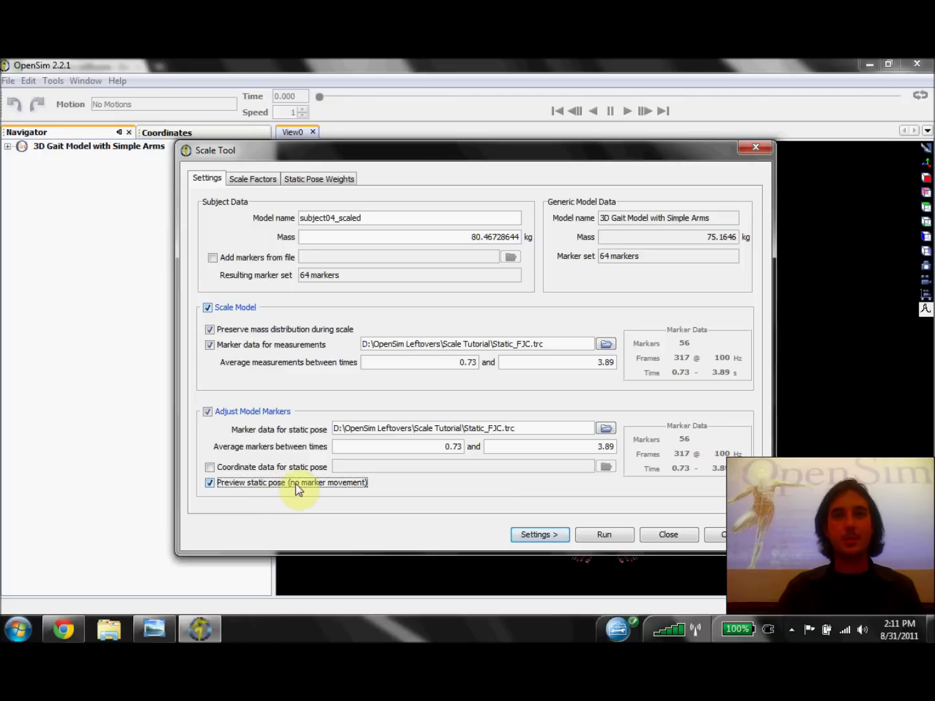
Run the scaling, close the Scale Tool, and show the Messages window from the Window menu
{"action": "left_click", "coordinate": [609, 538]}
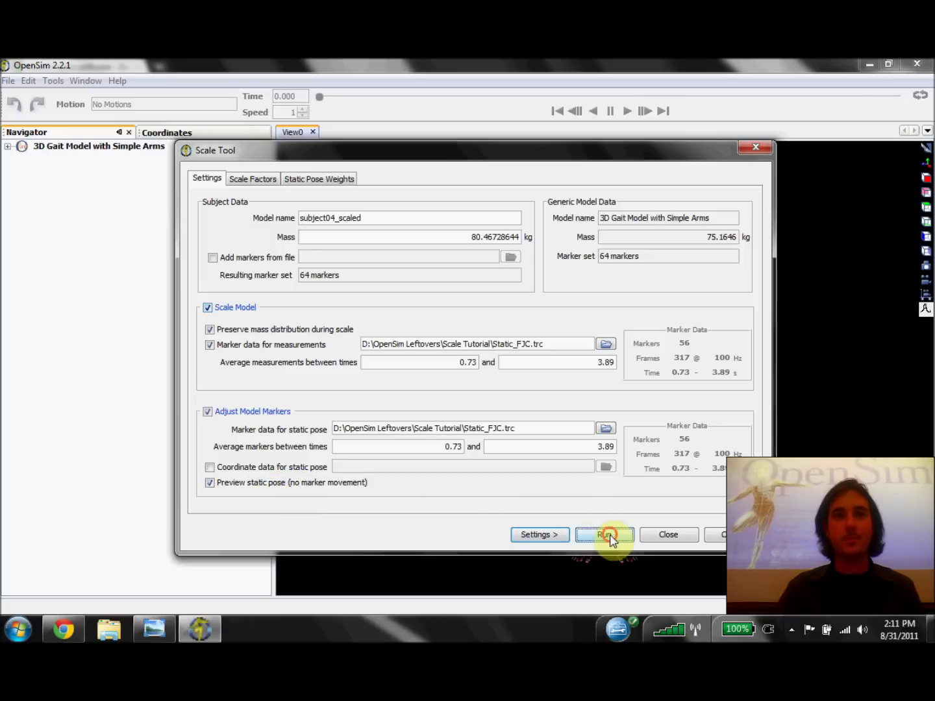
{"action": "left_click", "coordinate": [681, 541]}
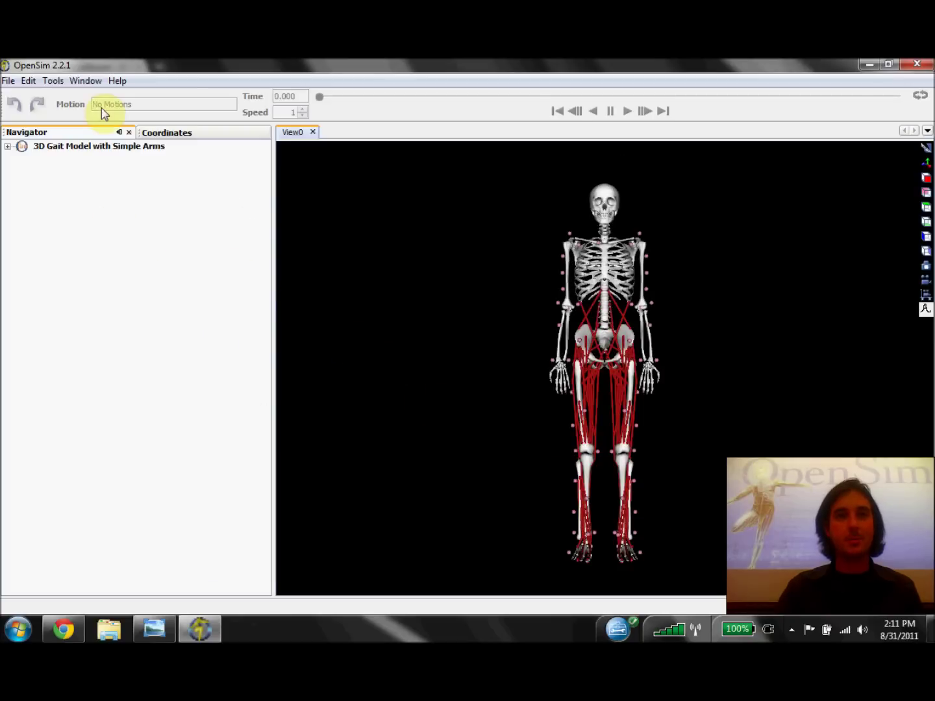
{"action": "left_click", "coordinate": [87, 81]}
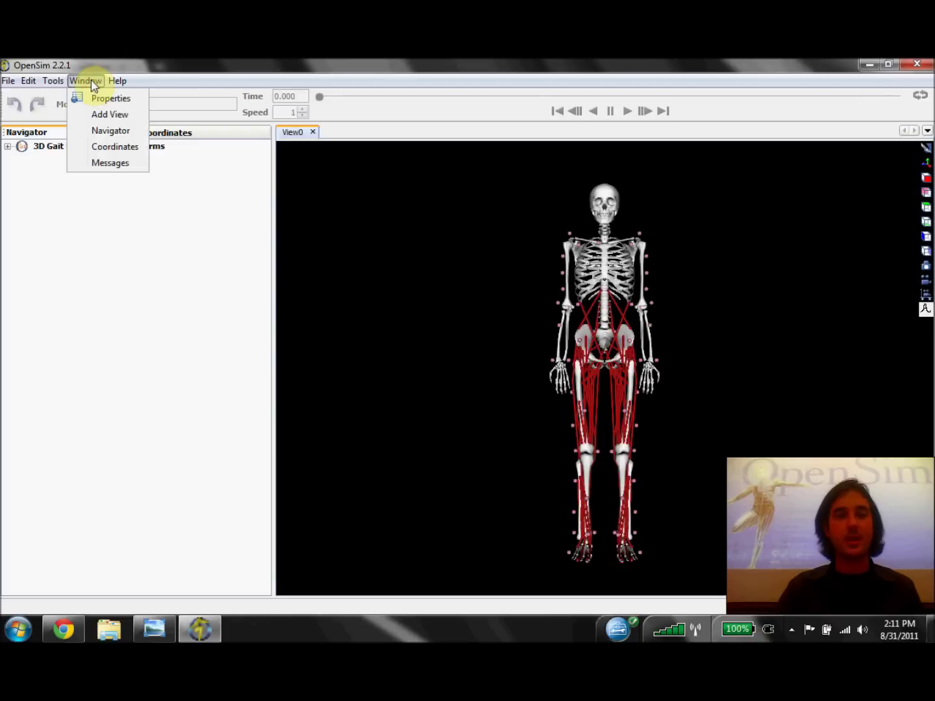
{"action": "left_click", "coordinate": [114, 163]}
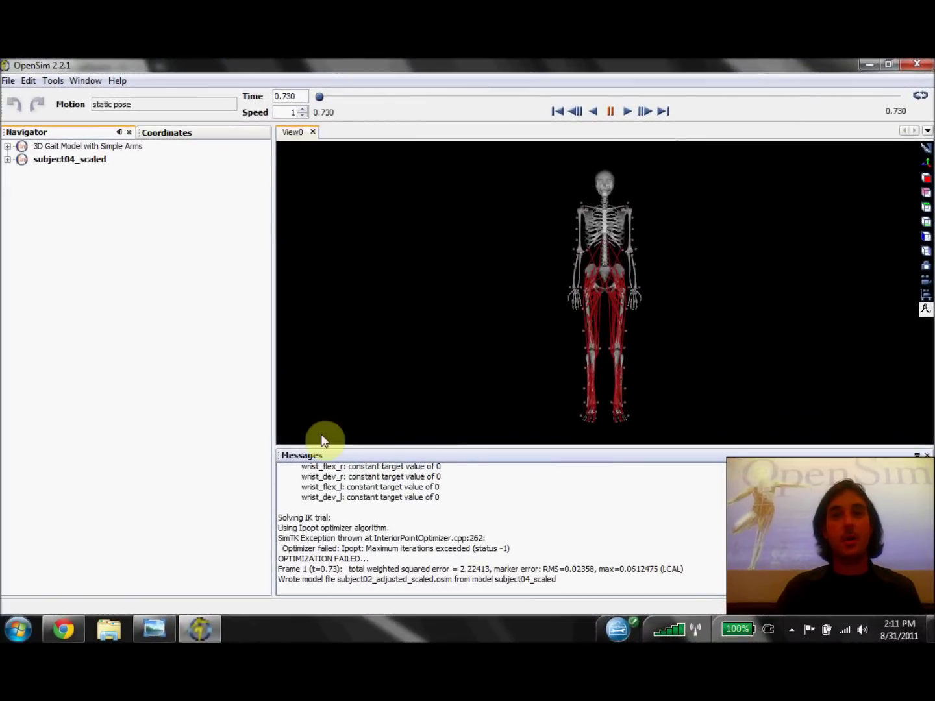
Zoom out, rotate the models, and zoom in so subject04_scaled faces front up close
{"action": "left_click", "coordinate": [526, 329]}
{"action": "scroll", "coordinate": [527, 324], "scroll_direction": "down", "scroll_amount": 5}
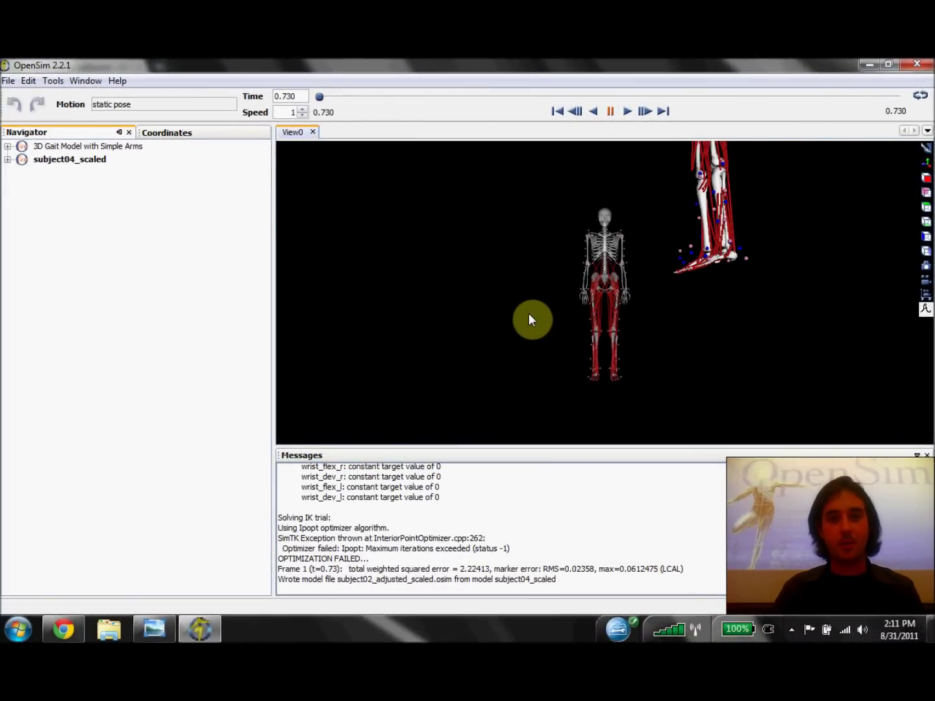
{"action": "left_click_drag", "start_coordinate": [694, 319], "coordinate": [740, 318]}
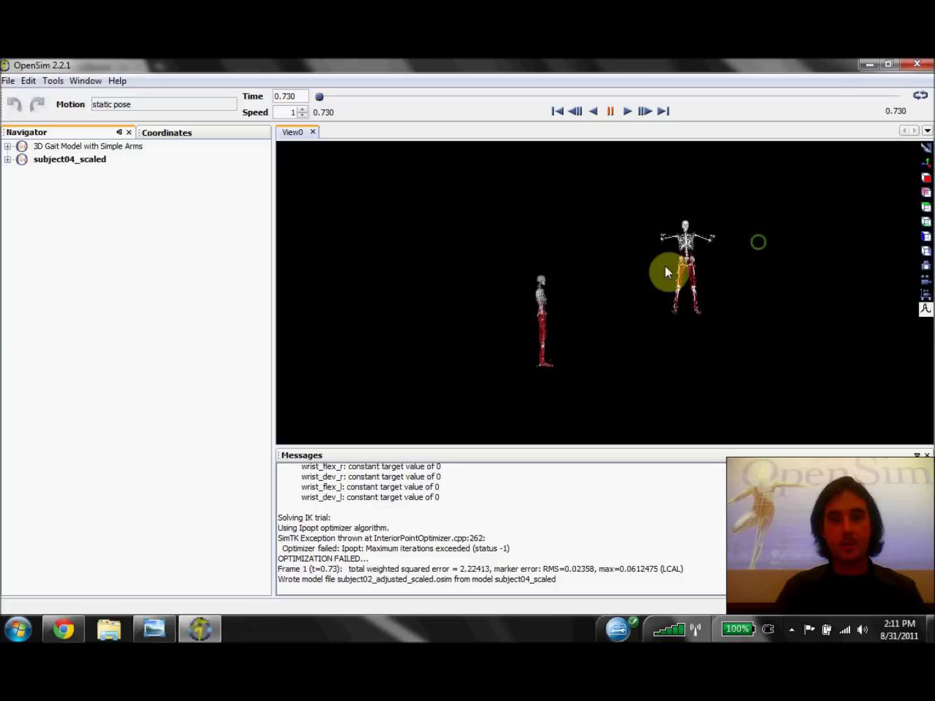
{"action": "scroll", "coordinate": [688, 249], "scroll_direction": "up", "scroll_amount": 3}
{"action": "scroll", "coordinate": [690, 268], "scroll_direction": "up", "scroll_amount": 5}
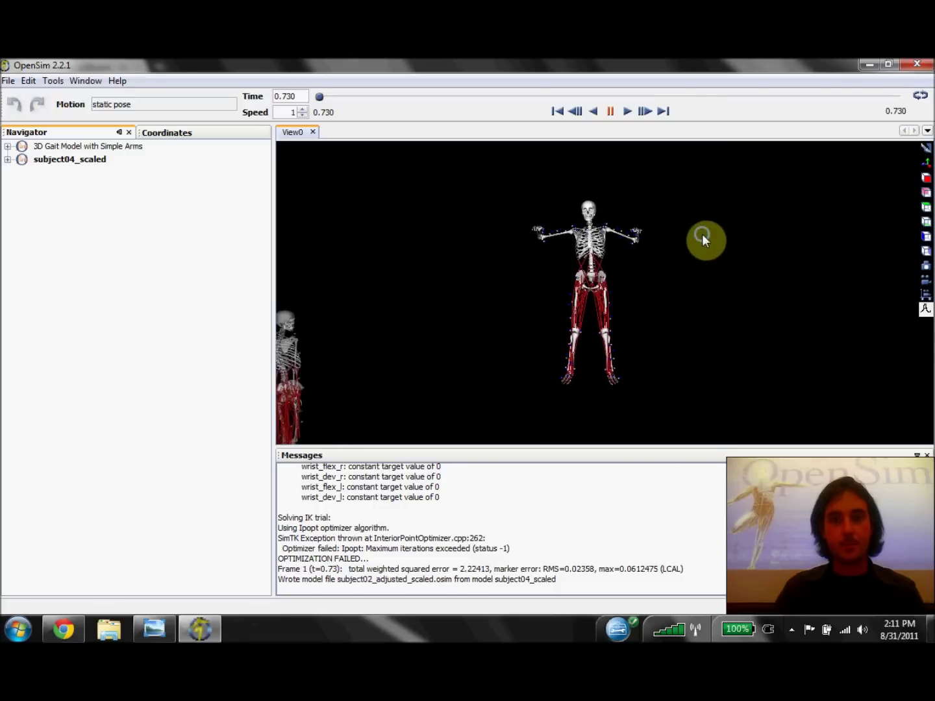
{"action": "scroll", "coordinate": [702, 248], "scroll_direction": "up", "scroll_amount": 3}
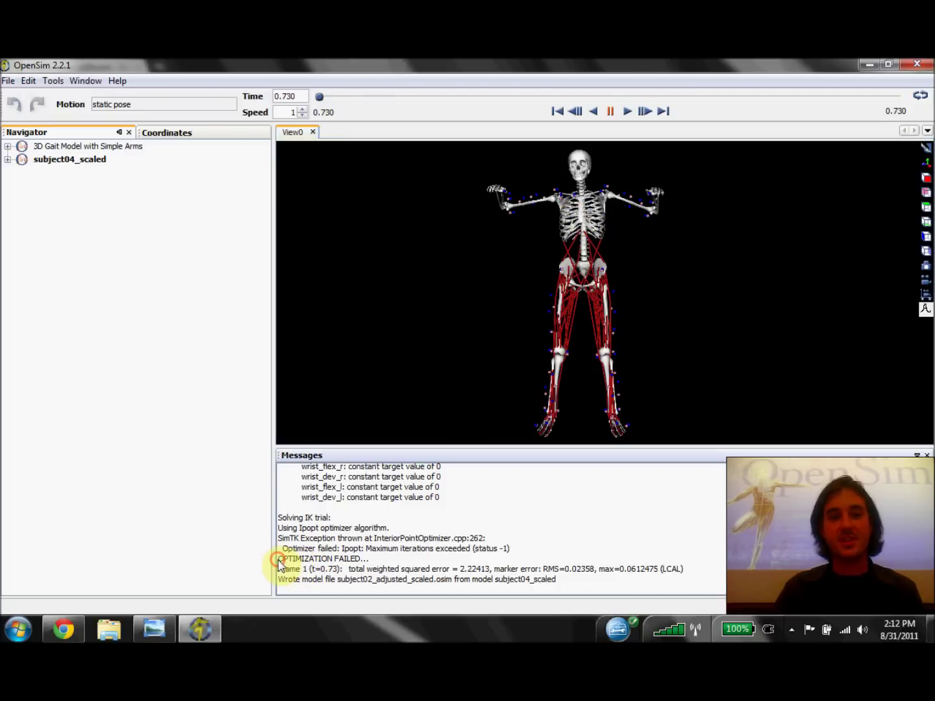
Highlight the log's OPTIMIZATION FAILED line and max error 0.0612475 at LCAL, then angle the model
{"action": "left_click_drag", "start_coordinate": [280, 559], "coordinate": [386, 567]}
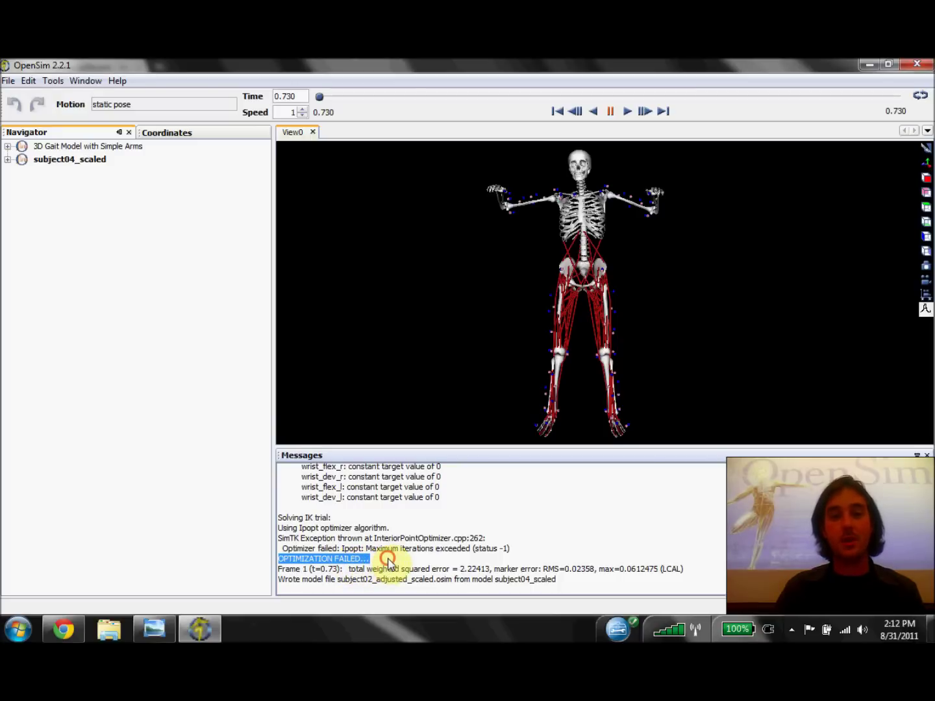
{"action": "left_click", "coordinate": [389, 560]}
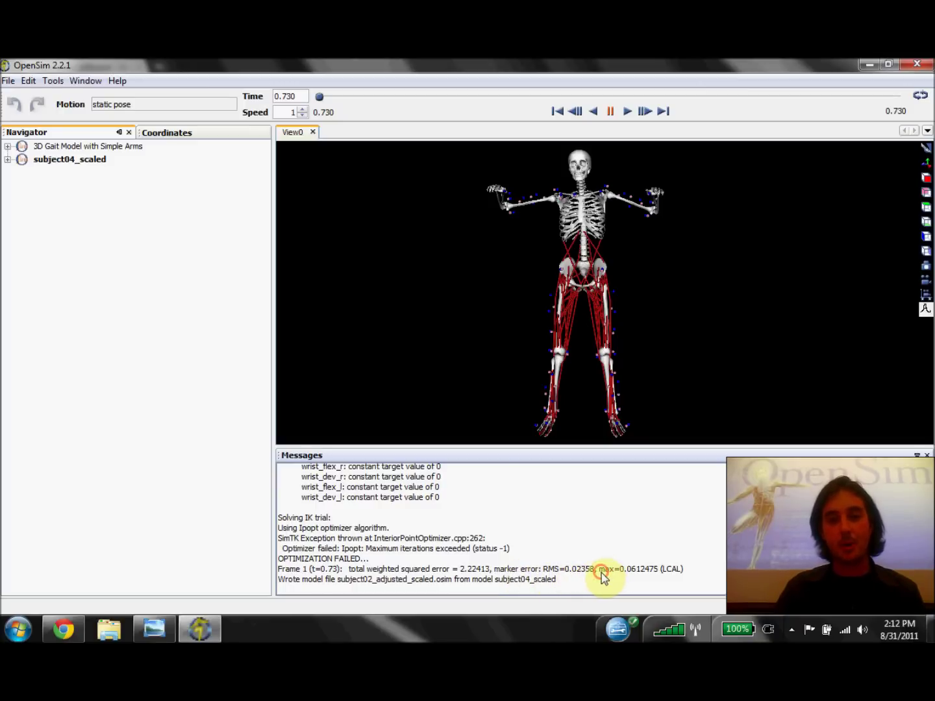
{"action": "left_click_drag", "start_coordinate": [601, 572], "coordinate": [696, 575]}
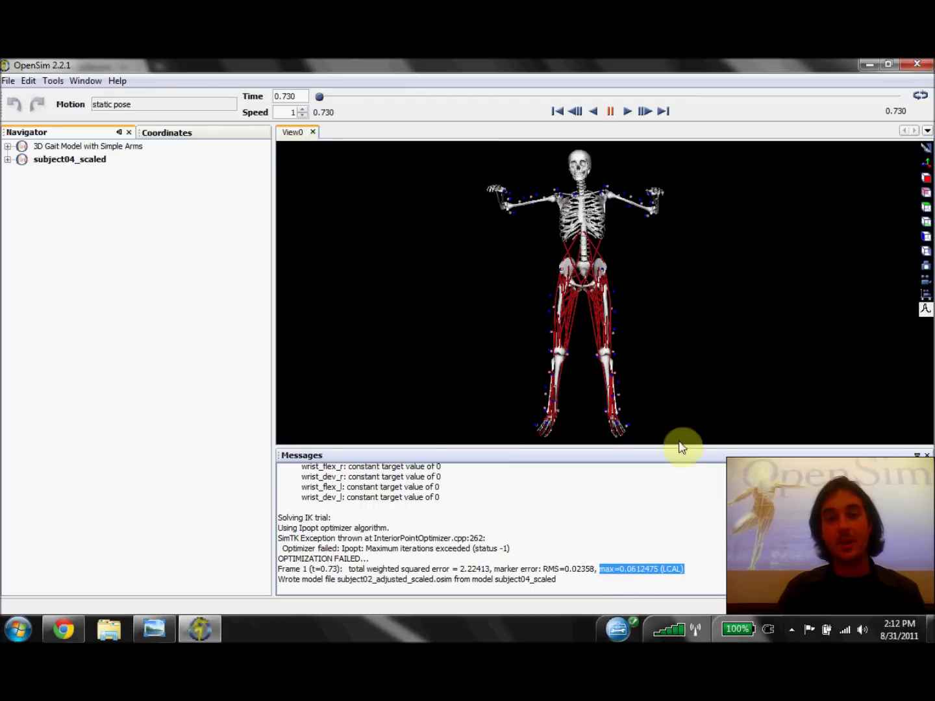
{"action": "left_click_drag", "start_coordinate": [685, 411], "coordinate": [712, 324]}
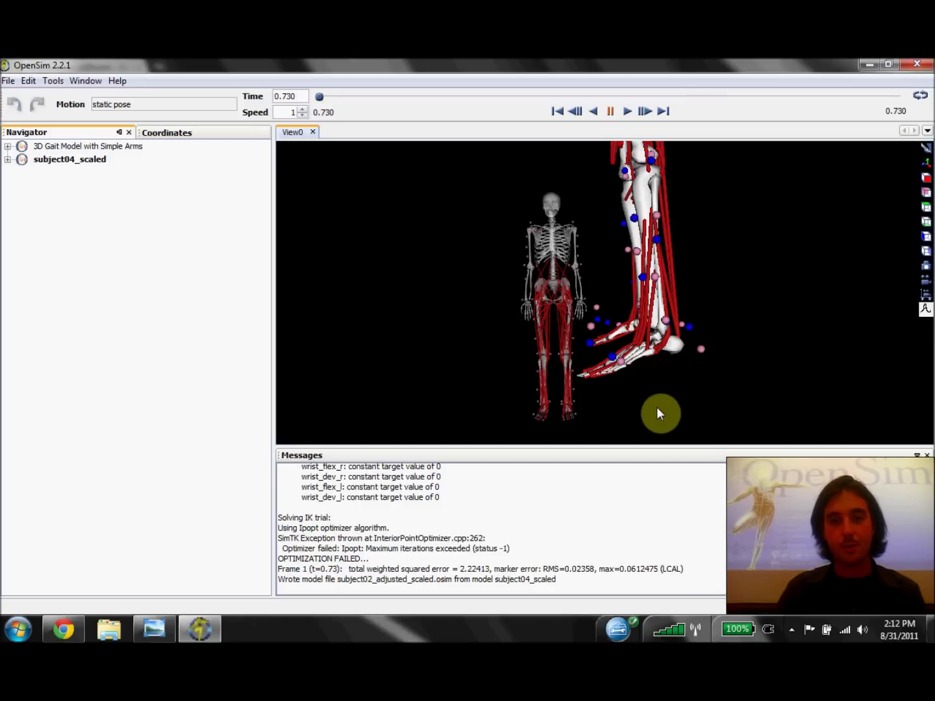
Zoom out to frame the whole scaled skeleton and foot, then switch to the Coordinates tab
{"action": "scroll", "coordinate": [662, 403], "scroll_direction": "down", "scroll_amount": 4}
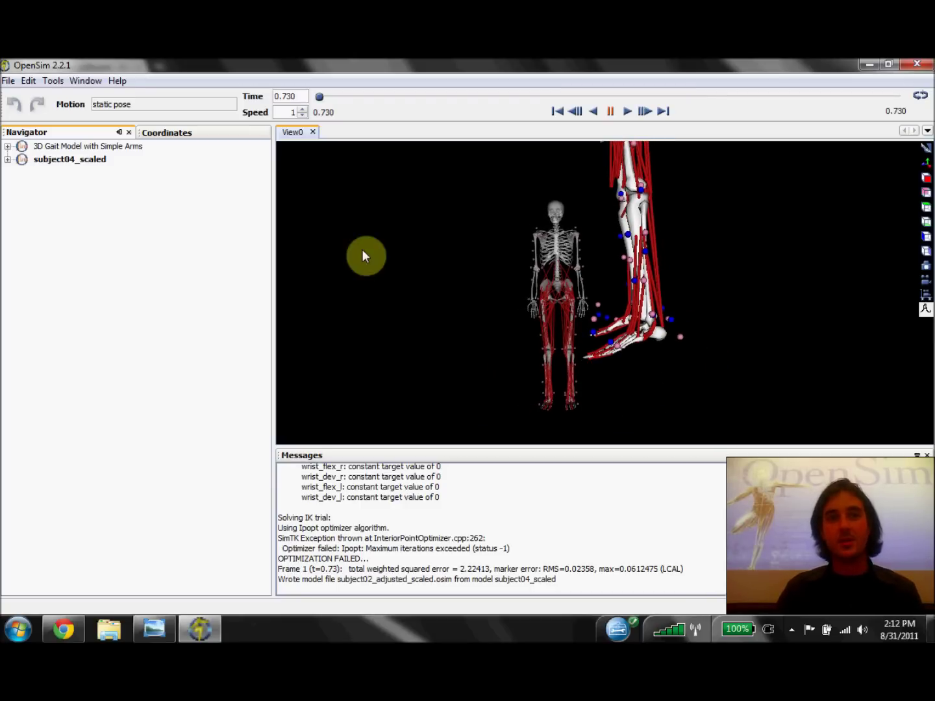
{"action": "left_click", "coordinate": [195, 133]}
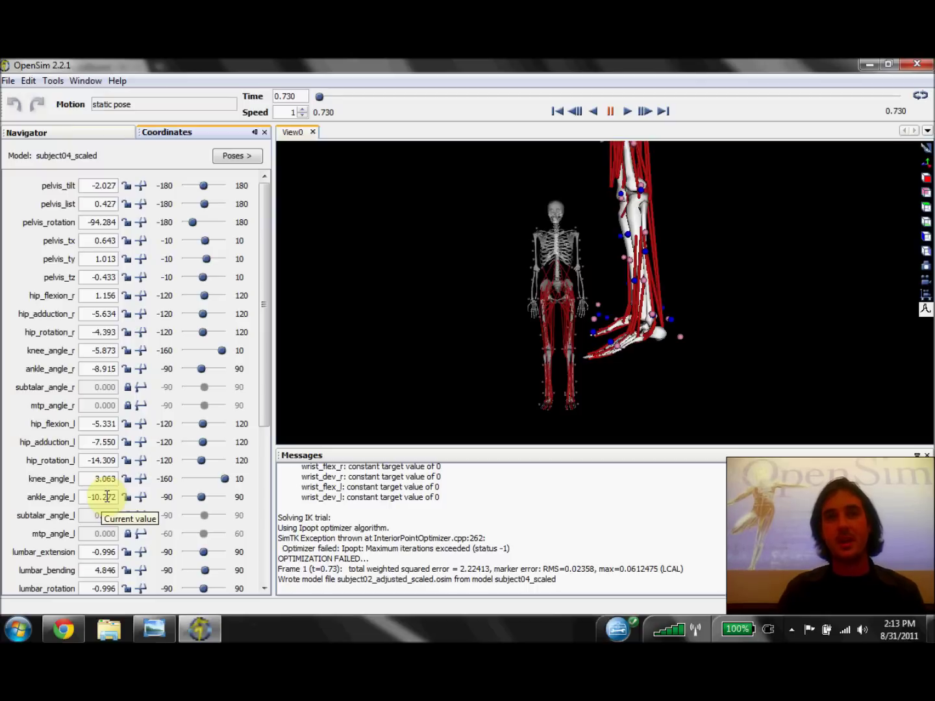
Switch to Windows Photo Viewer showing the CIMG0803.JPG side photo of the subject
{"action": "left_click", "coordinate": [155, 633]}
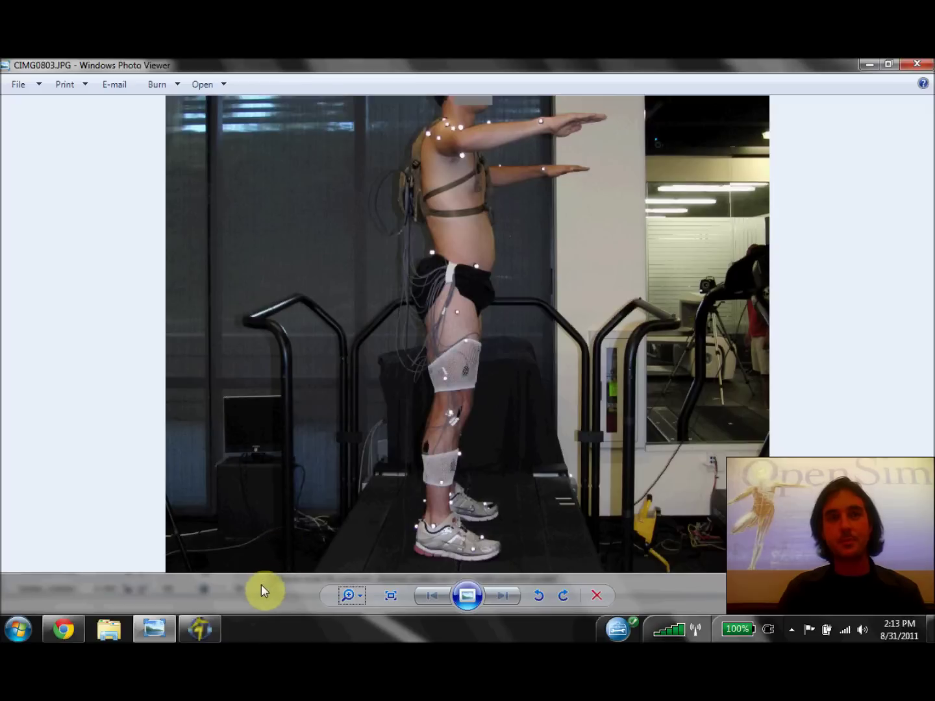
{"action": "left_click", "coordinate": [204, 633]}
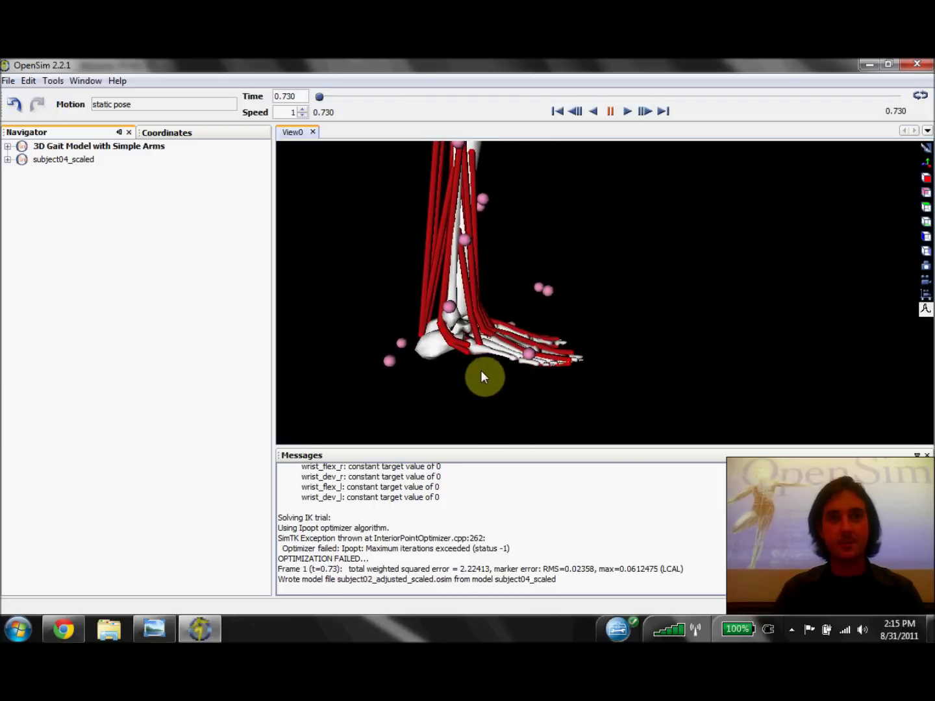
Select the RCAL heel marker on the right foot to check its position, then deselect it
{"action": "left_click", "coordinate": [390, 360]}
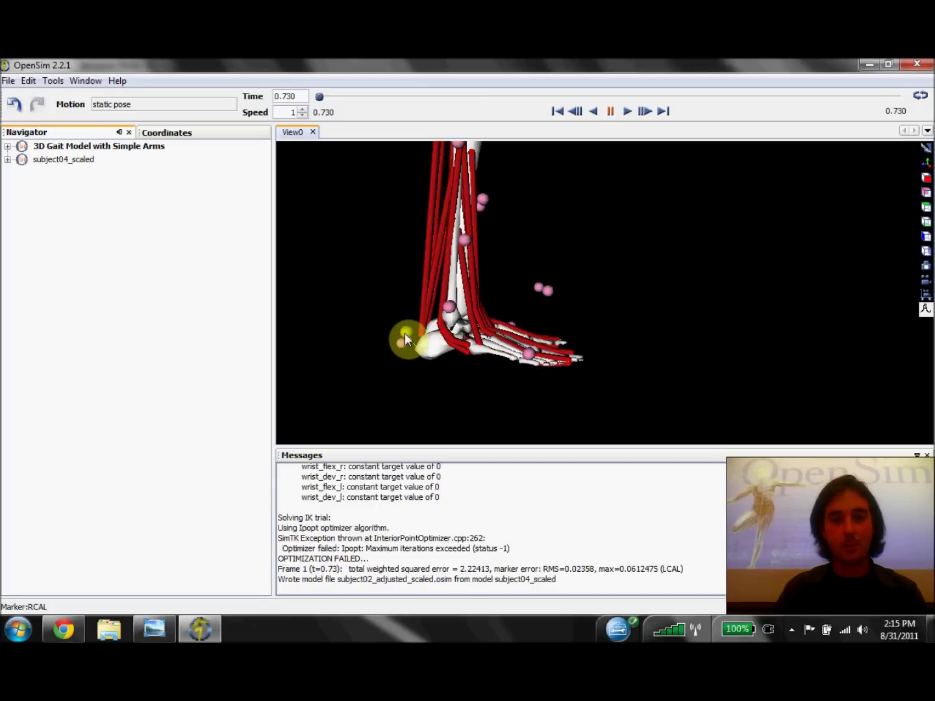
{"action": "left_click", "coordinate": [348, 351]}
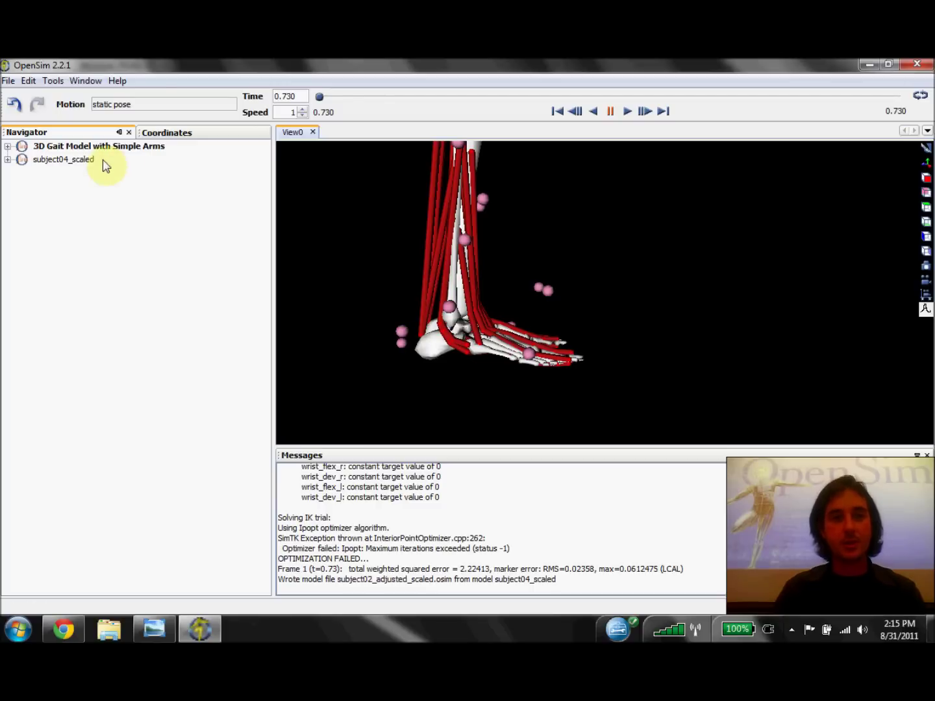
Close subject04_scaled and the 3D Gait Model with Simple Arms without saving changes
{"action": "left_click", "coordinate": [82, 162]}
{"action": "right_click", "coordinate": [83, 163]}
{"action": "left_click", "coordinate": [123, 235]}
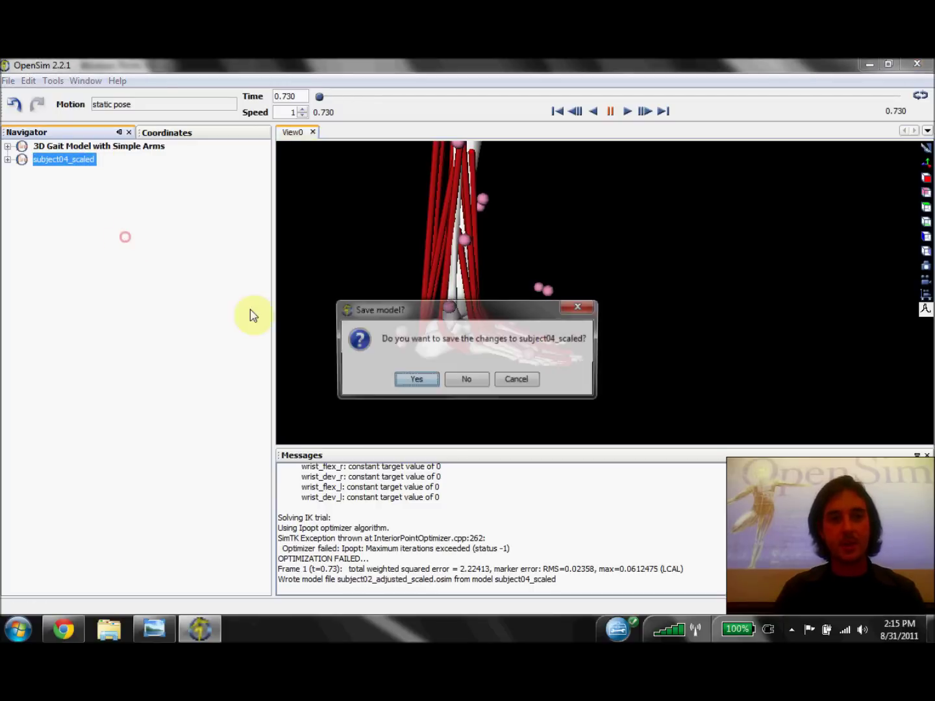
{"action": "left_click", "coordinate": [469, 379]}
{"action": "right_click", "coordinate": [129, 153]}
{"action": "left_click", "coordinate": [169, 231]}
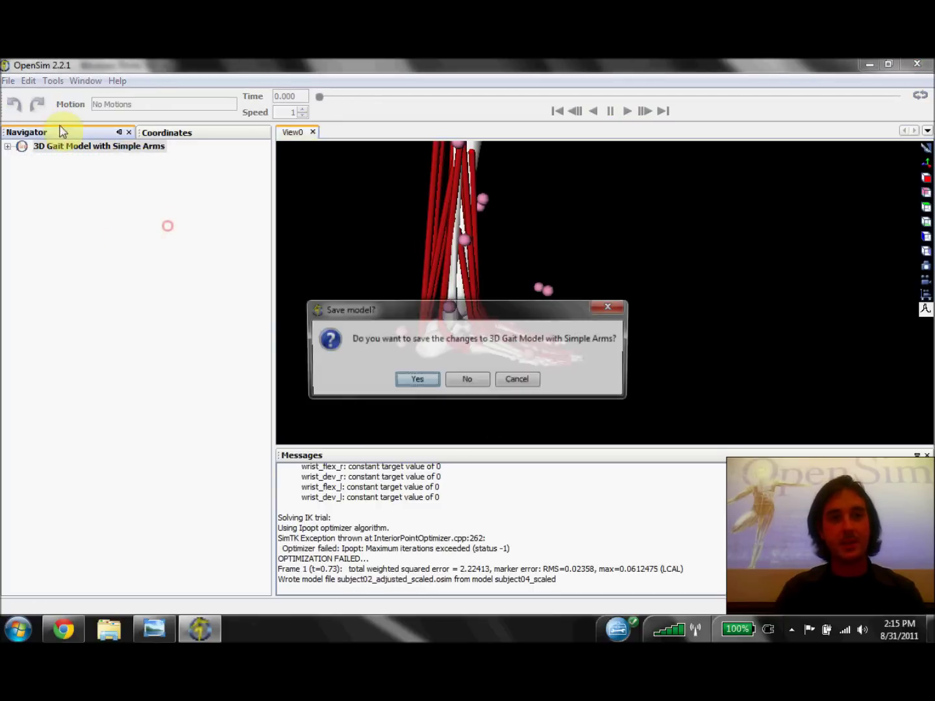
{"action": "left_click", "coordinate": [462, 380]}
Reload the gait model from FullBodyModel_SimpleArms_Hamner2010, rotate it to face front, and show the Tools menu
{"action": "left_click", "coordinate": [9, 80]}
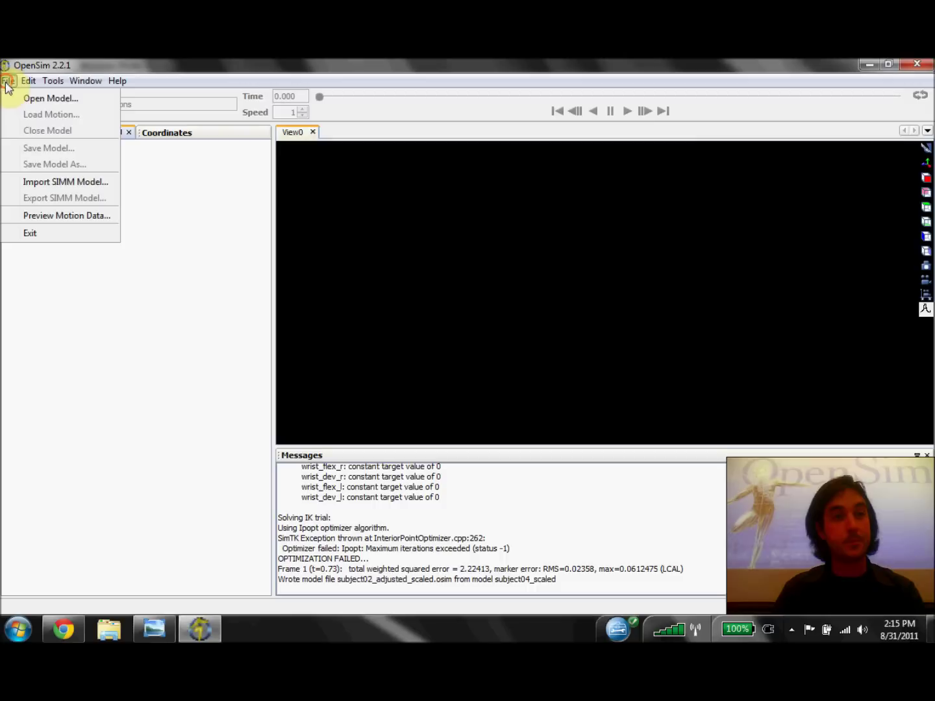
{"action": "left_click", "coordinate": [33, 99]}
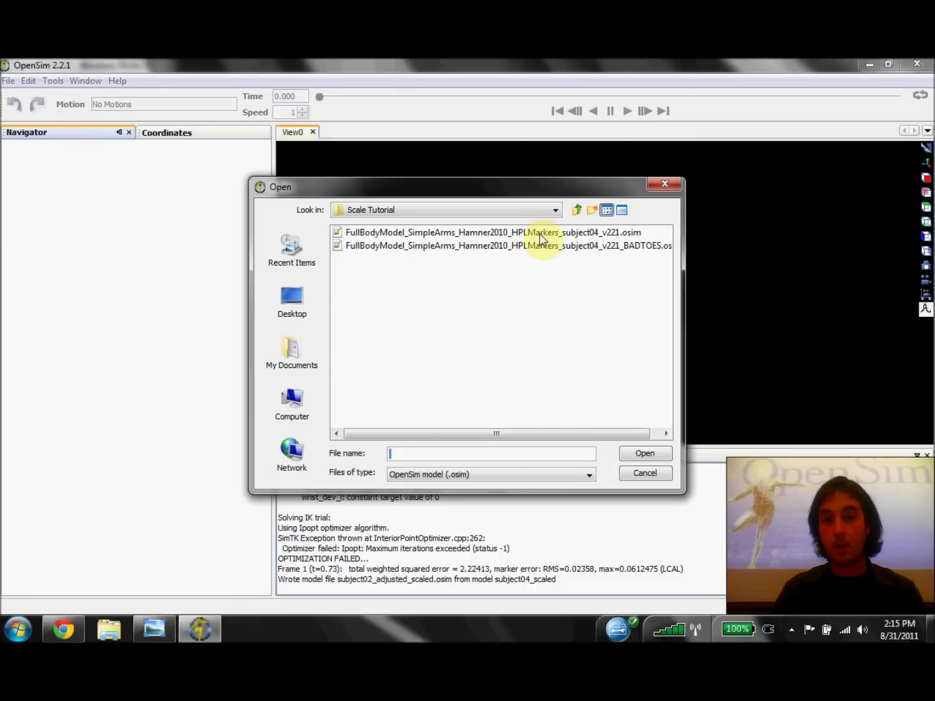
{"action": "left_click", "coordinate": [539, 235]}
{"action": "double_click", "coordinate": [539, 237]}
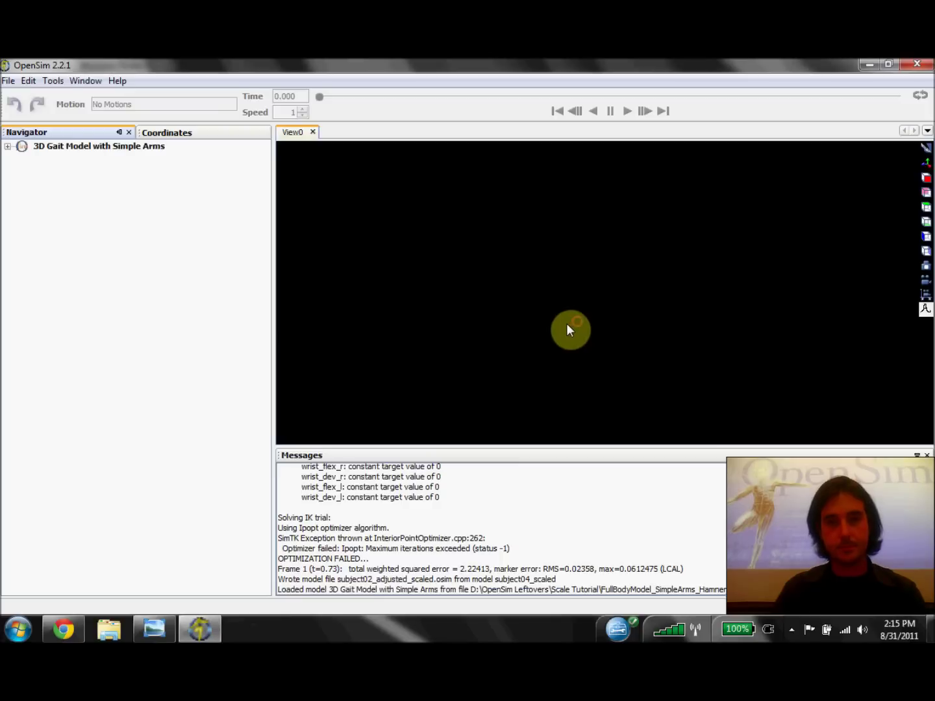
{"action": "left_click_drag", "start_coordinate": [575, 325], "coordinate": [539, 325]}
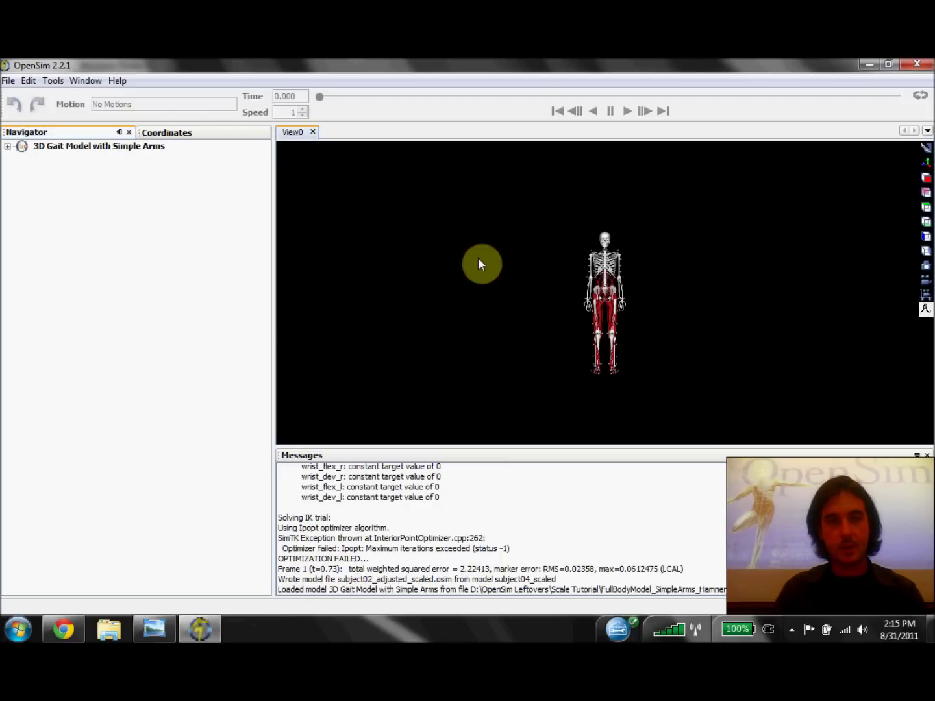
{"action": "left_click", "coordinate": [53, 80]}
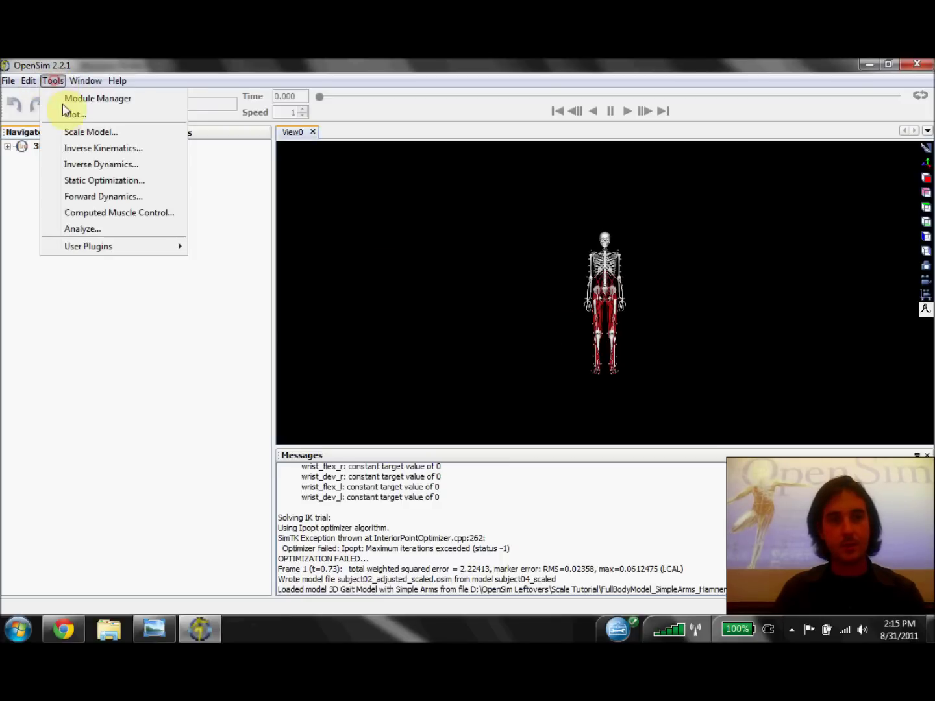
Load subject04_setup_scale_tutorial.xml into the Scale Model tool
{"action": "left_click", "coordinate": [82, 132]}
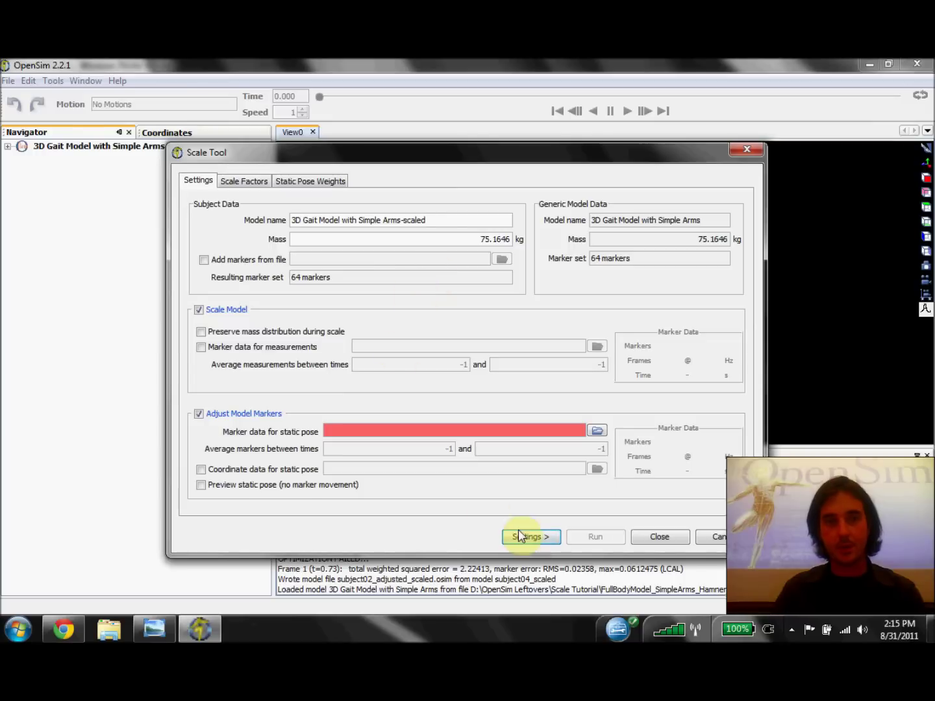
{"action": "left_click", "coordinate": [519, 536]}
{"action": "left_click", "coordinate": [566, 549]}
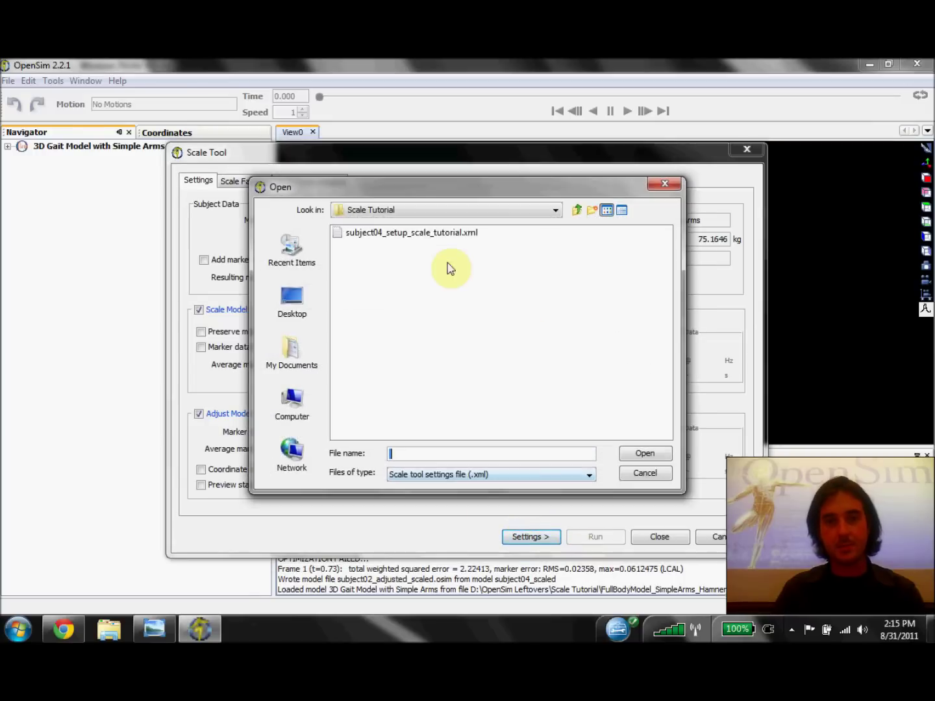
{"action": "left_click", "coordinate": [430, 236]}
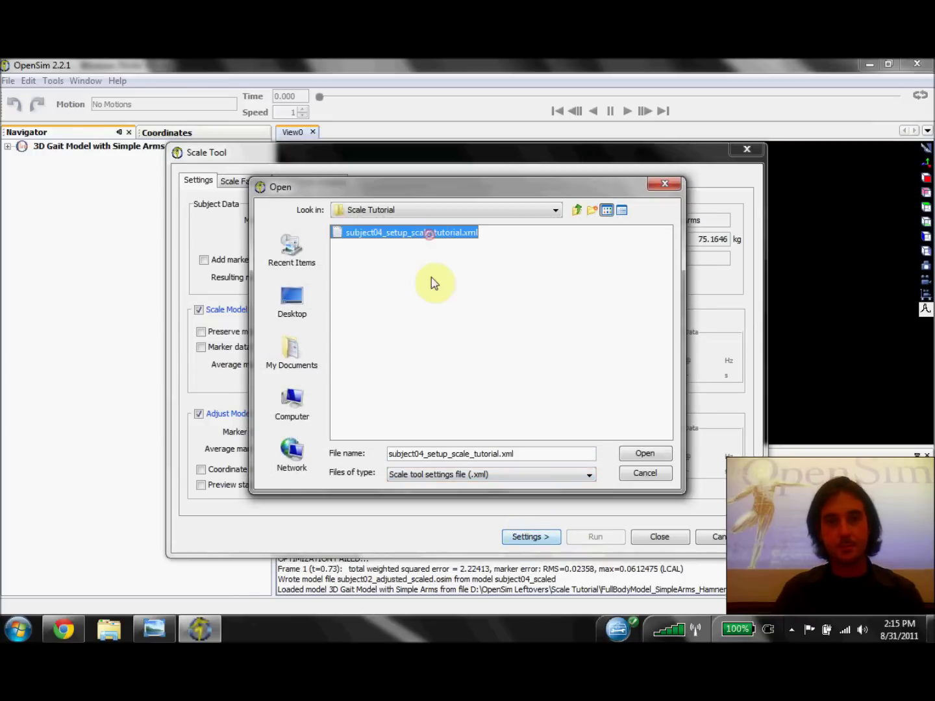
{"action": "double_click", "coordinate": [333, 236]}
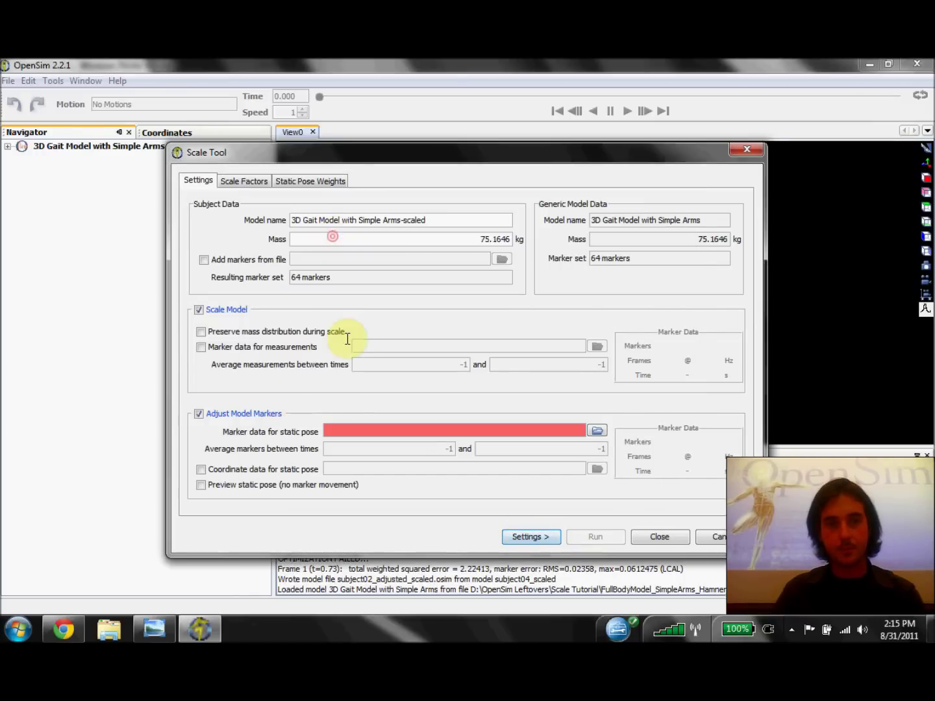
Run the scaling with static-pose preview on and move the dialog aside to reveal subject04_scaled
{"action": "left_click", "coordinate": [202, 486]}
{"action": "left_click", "coordinate": [596, 537]}
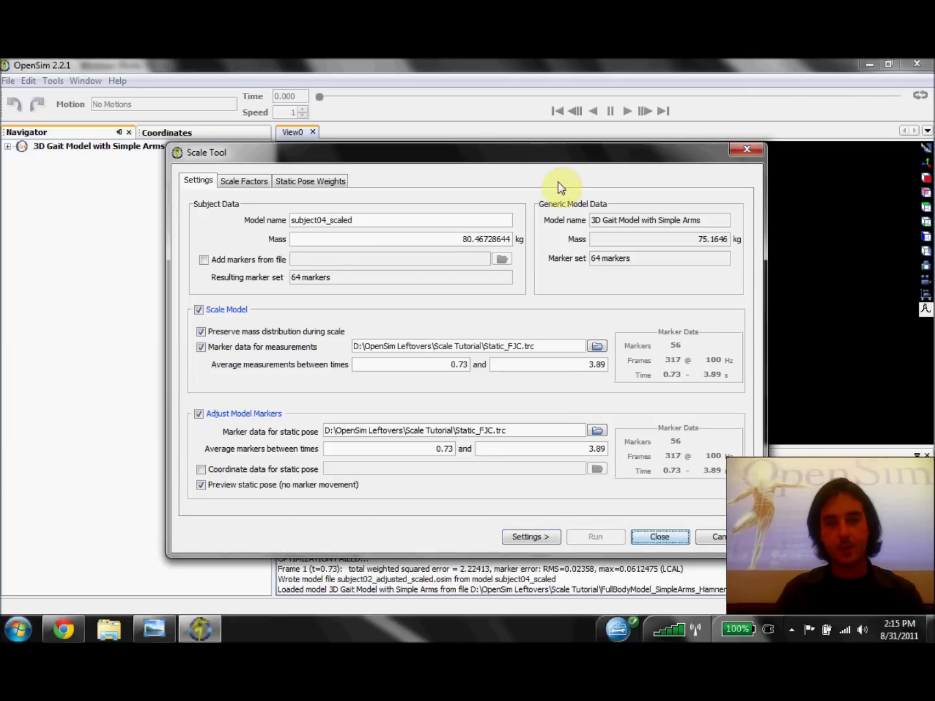
{"action": "left_click_drag", "start_coordinate": [575, 149], "coordinate": [2, 468]}
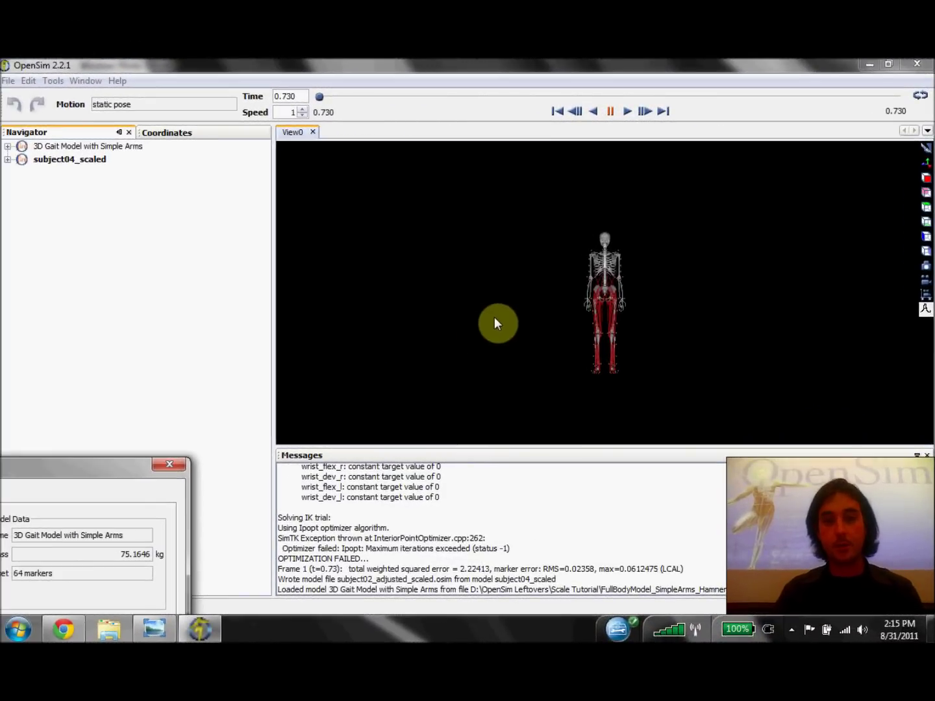
Zoom in side-on to the leg and foot markers, then highlight the LTOE max error 0.0280331
{"action": "left_click", "coordinate": [504, 319]}
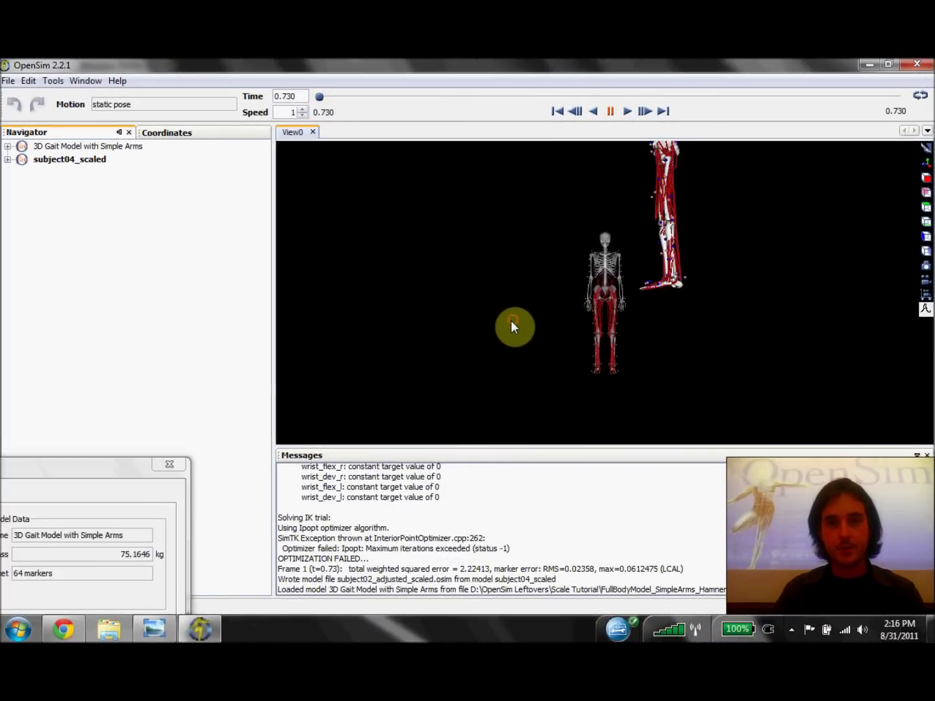
{"action": "left_click_drag", "start_coordinate": [541, 323], "coordinate": [646, 274]}
{"action": "middle_click_drag", "start_coordinate": [646, 272], "coordinate": [533, 380]}
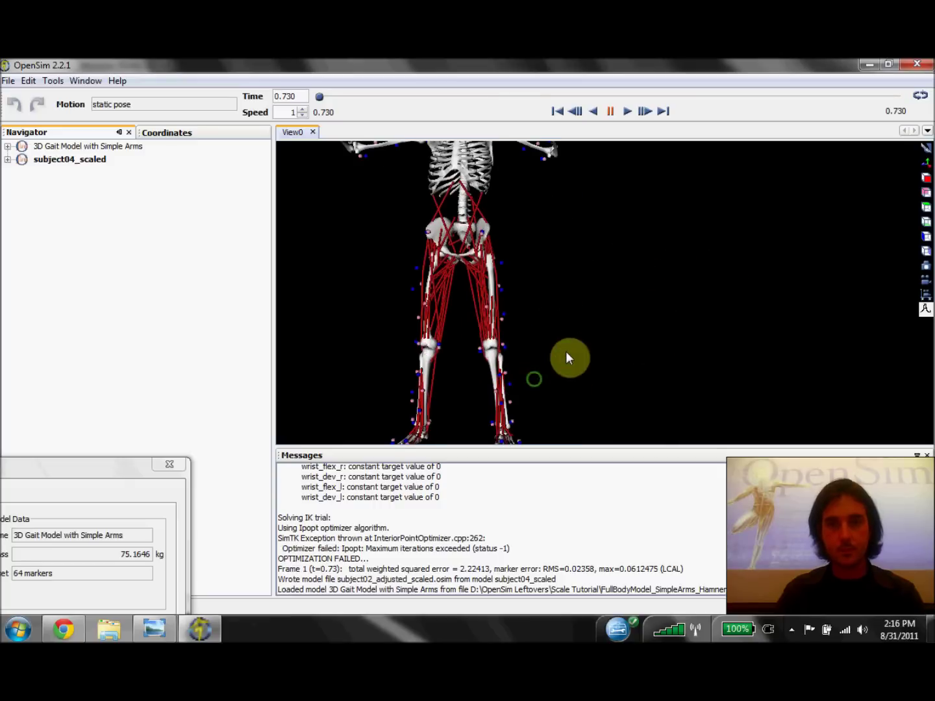
{"action": "right_click_drag", "start_coordinate": [600, 342], "coordinate": [706, 235]}
{"action": "middle_click_drag", "start_coordinate": [707, 236], "coordinate": [563, 346]}
{"action": "left_click_drag", "start_coordinate": [563, 348], "coordinate": [591, 349]}
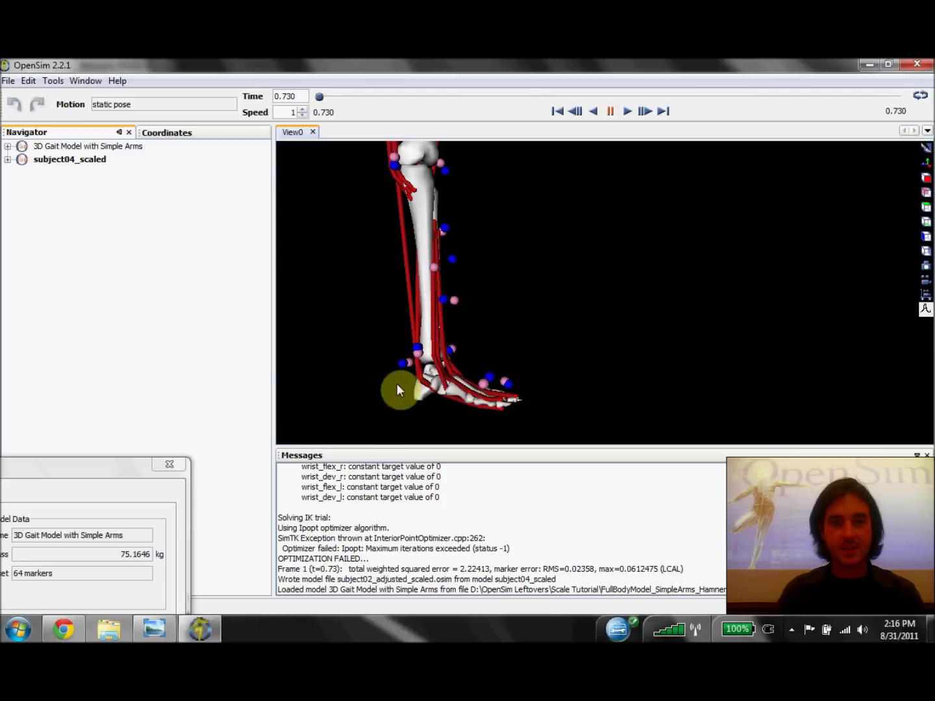
{"action": "left_click", "coordinate": [769, 453]}
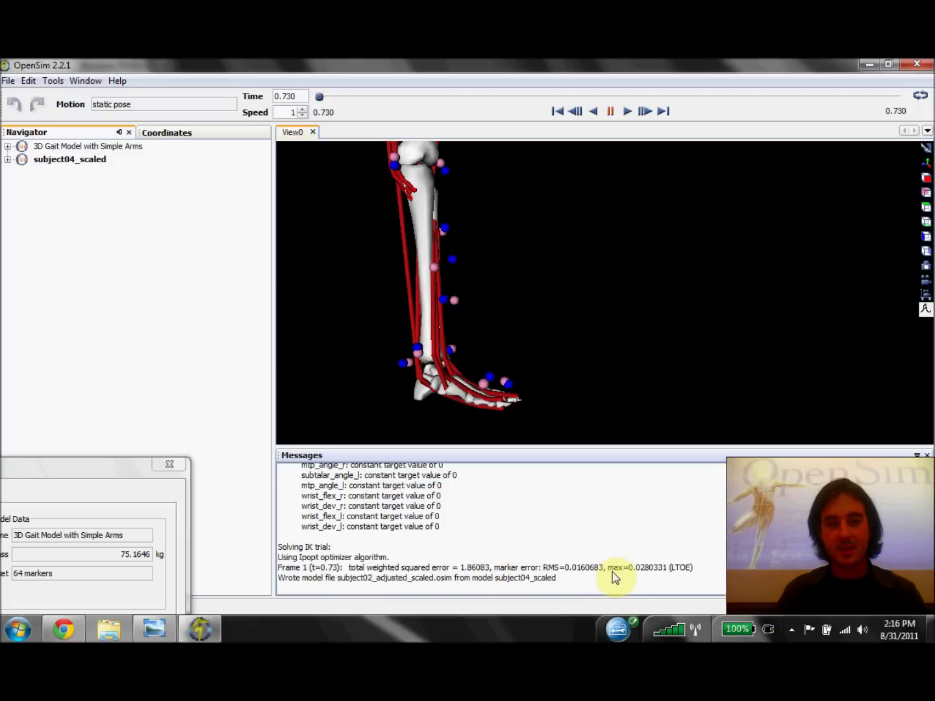
{"action": "left_click_drag", "start_coordinate": [608, 569], "coordinate": [698, 574]}
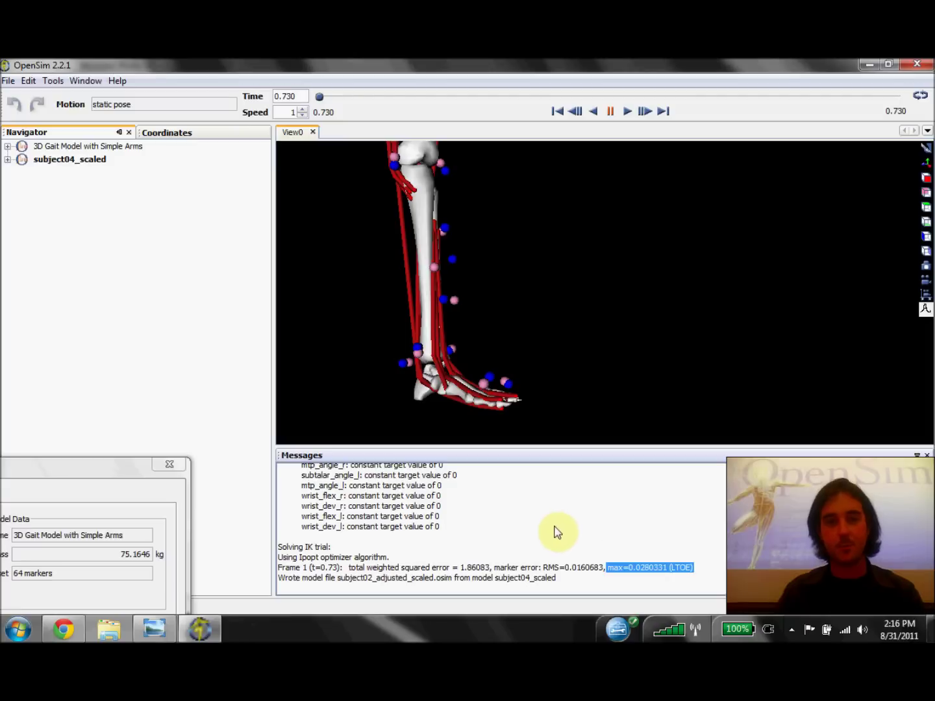
Move the Model Data window aside, list subject04_scaled's coordinates, and bring the Scale Tool back into view
{"action": "left_click_drag", "start_coordinate": [123, 465], "coordinate": [2, 434]}
{"action": "left_click", "coordinate": [207, 135]}
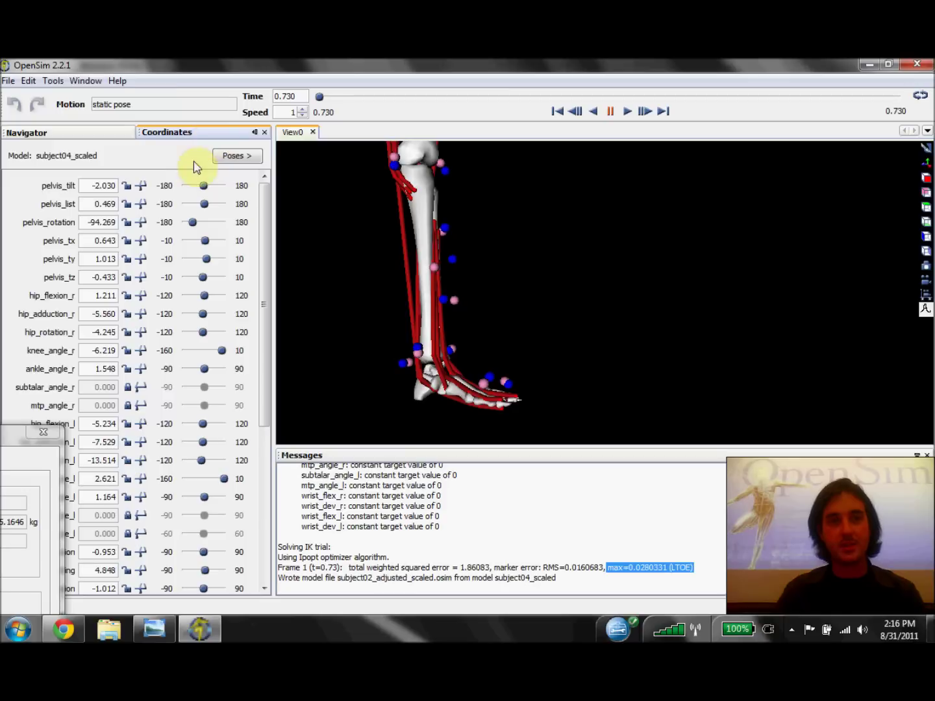
{"action": "left_click_drag", "start_coordinate": [10, 430], "coordinate": [2, 581]}
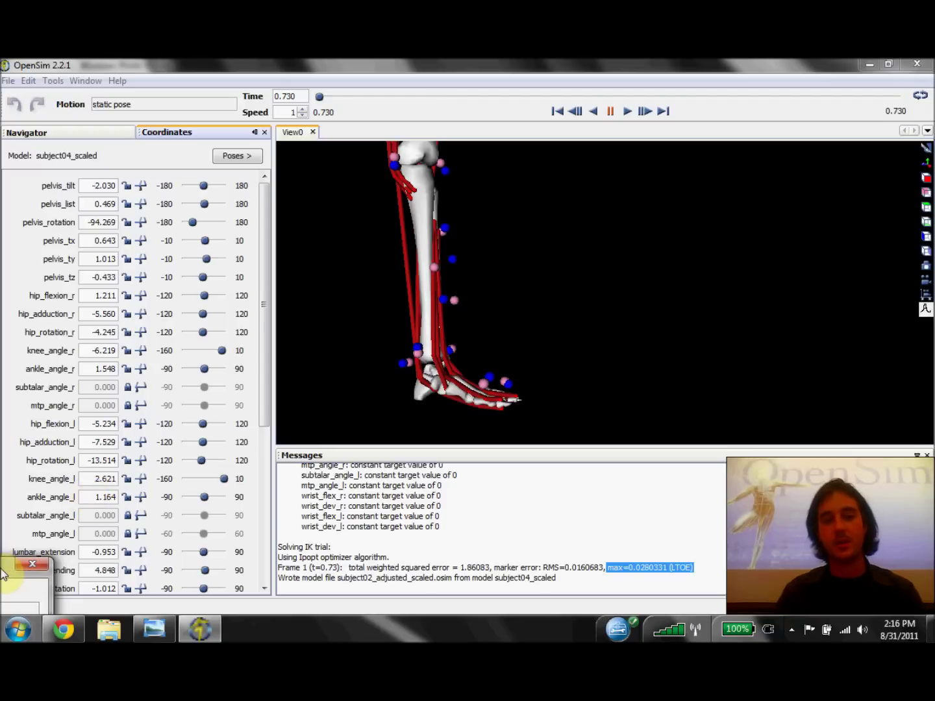
{"action": "left_click_drag", "start_coordinate": [3, 571], "coordinate": [729, 120]}
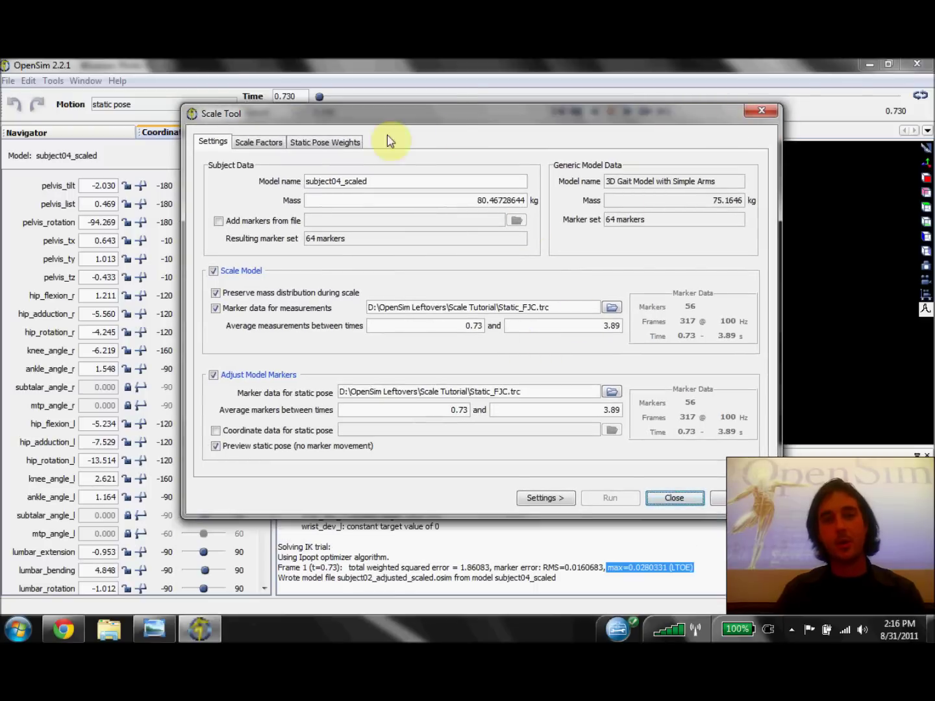
Rerun subject04 scaling with static-pose preview off so markers move to the static pose
{"action": "left_click", "coordinate": [217, 447]}
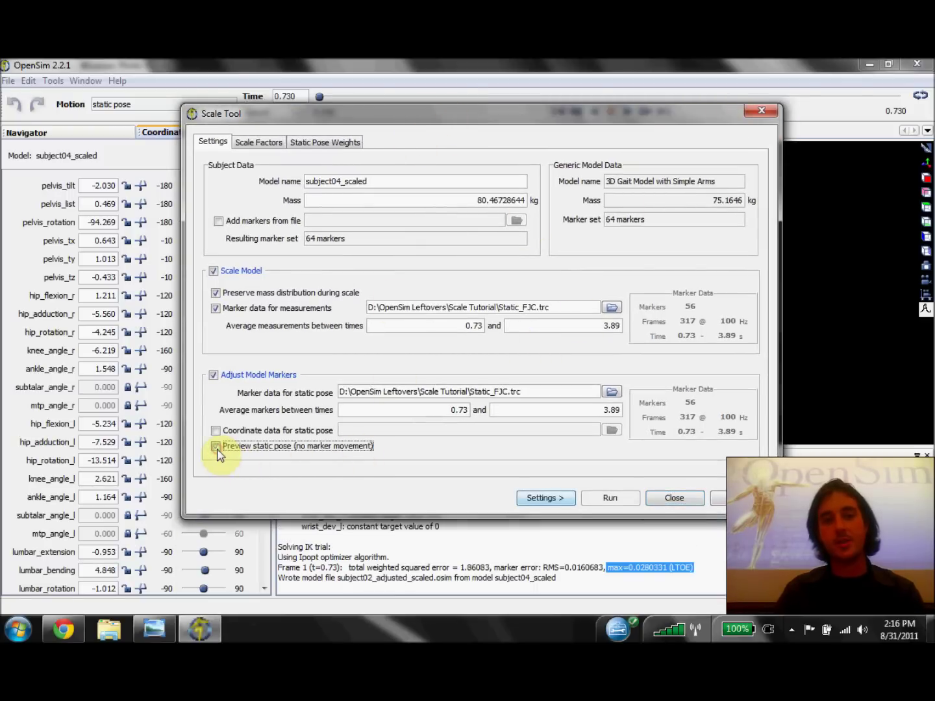
{"action": "left_click", "coordinate": [614, 500]}
{"action": "left_click", "coordinate": [676, 499]}
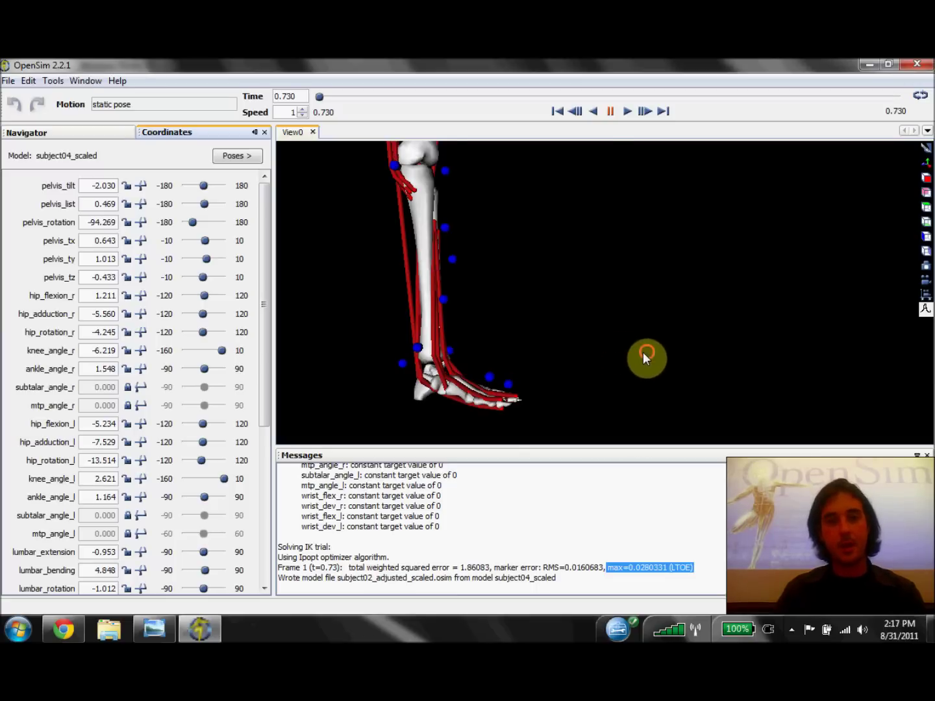
Zoom and rotate the 3D view to a level front view of the full scaled skeleton
{"action": "scroll", "coordinate": [643, 352], "scroll_direction": "down", "scroll_amount": 10}
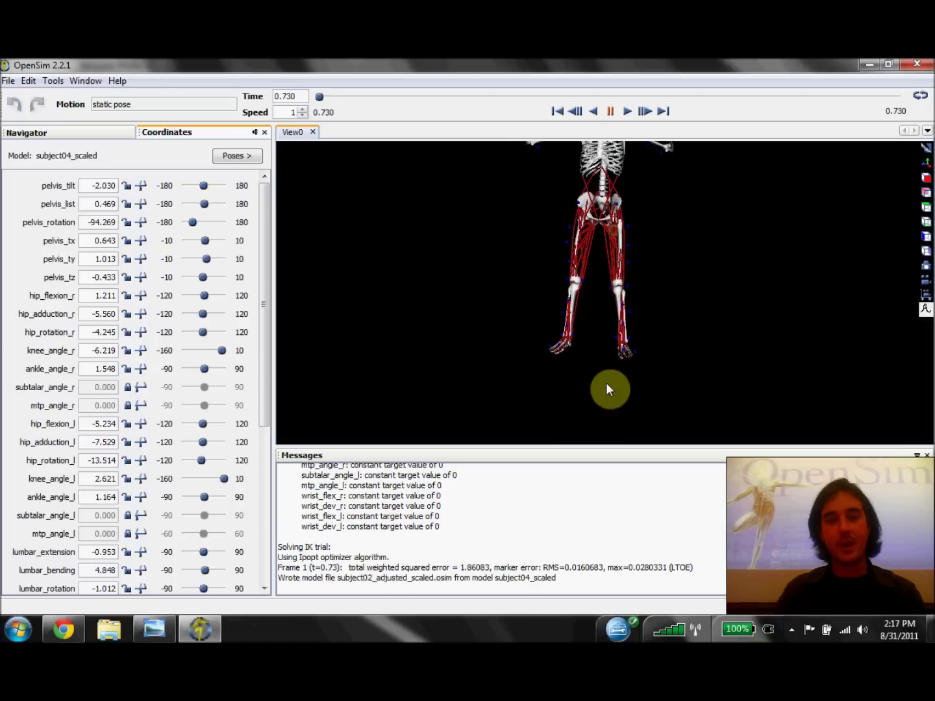
{"action": "scroll", "coordinate": [568, 328], "scroll_direction": "up", "scroll_amount": 5}
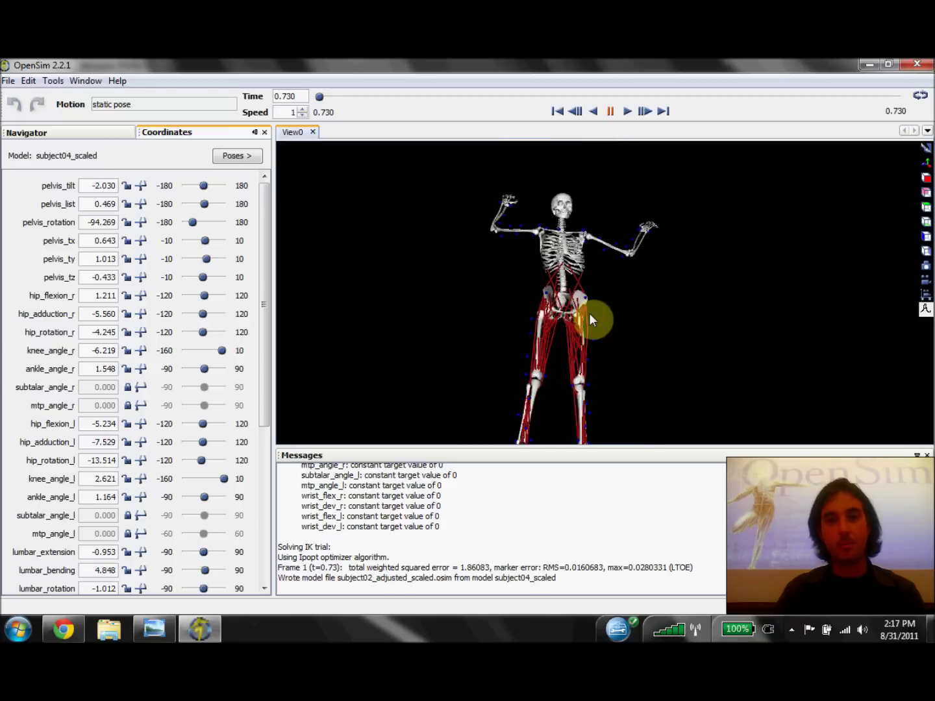
{"action": "left_click_drag", "start_coordinate": [589, 312], "coordinate": [571, 334]}
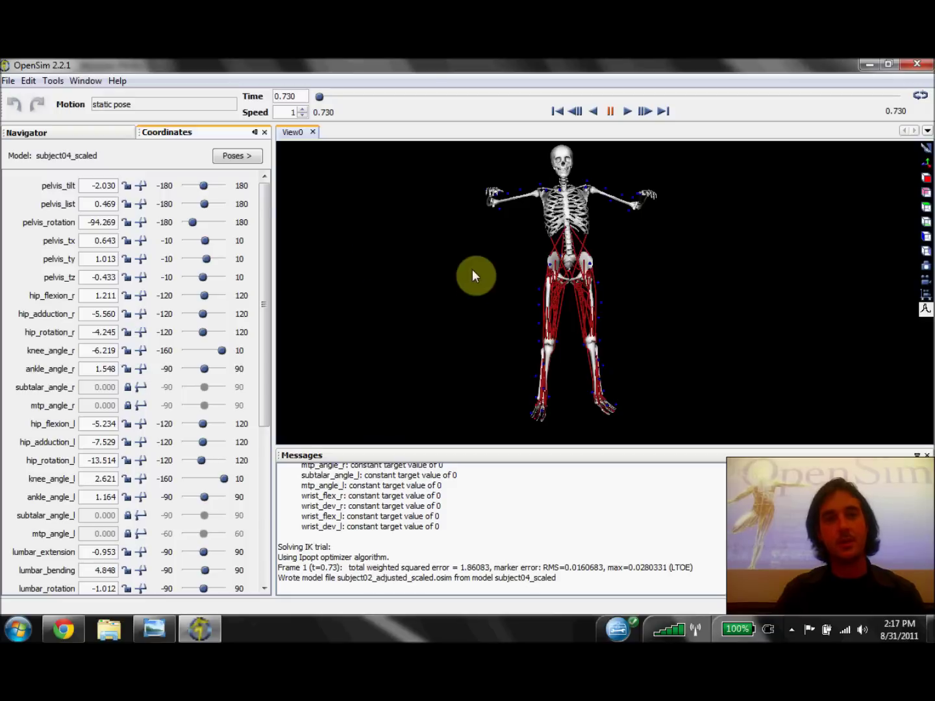
Save the subject04_scaled model as scaled_model.osim in the Scale Tutorial folder
{"action": "left_click", "coordinate": [9, 81]}
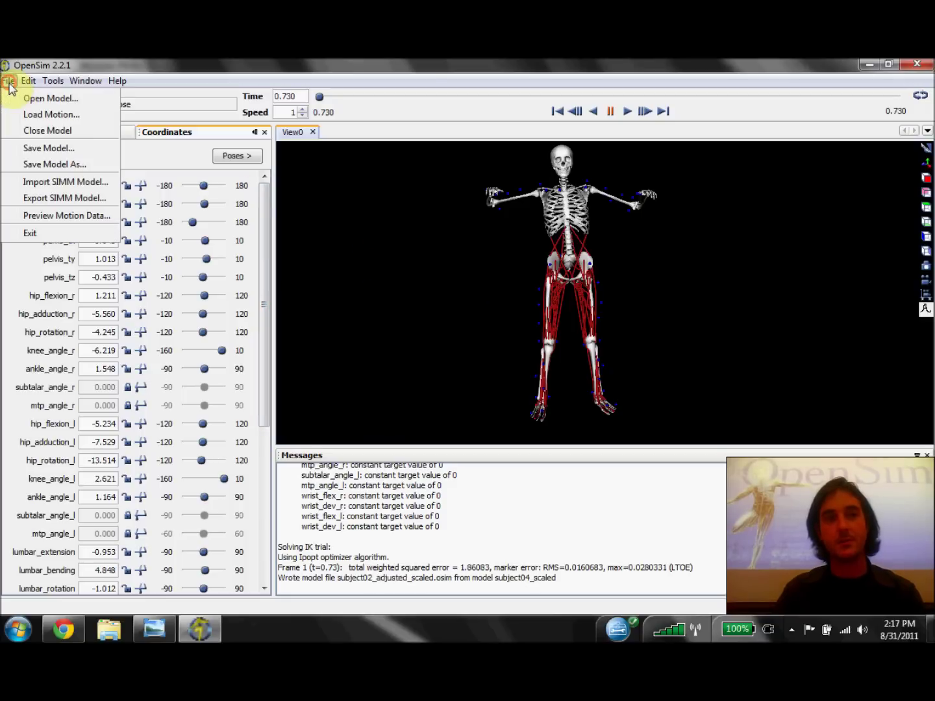
{"action": "left_click", "coordinate": [61, 164]}
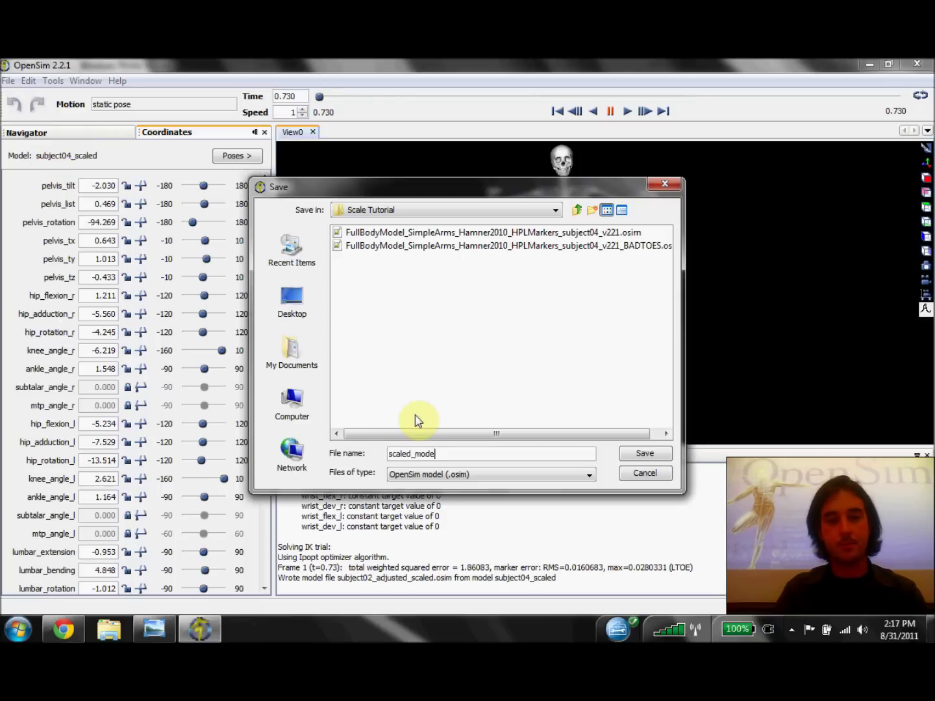
{"action": "left_click", "coordinate": [646, 454]}
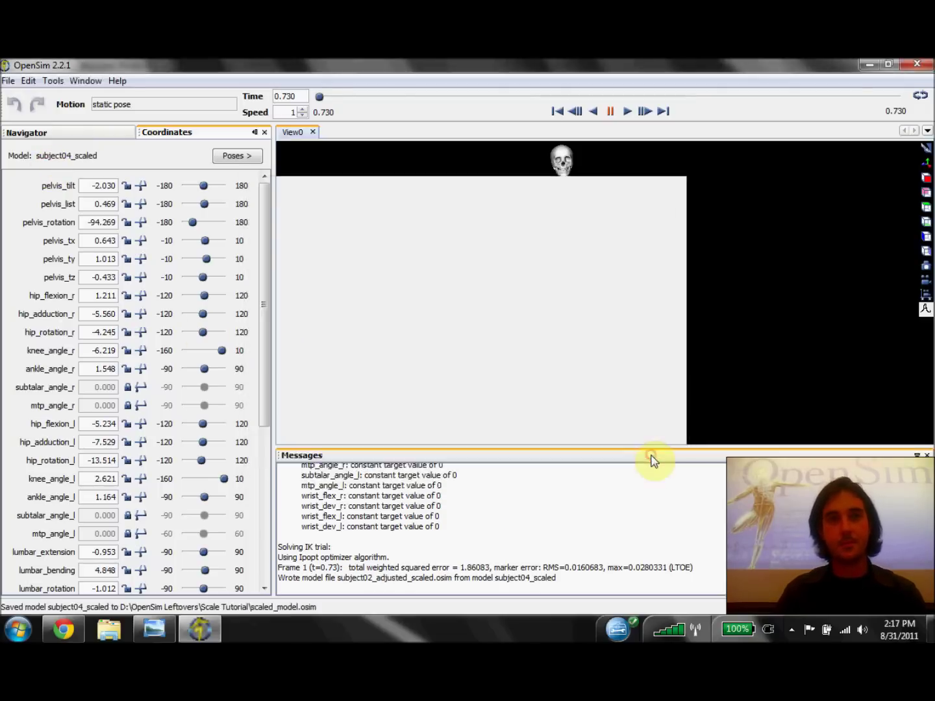